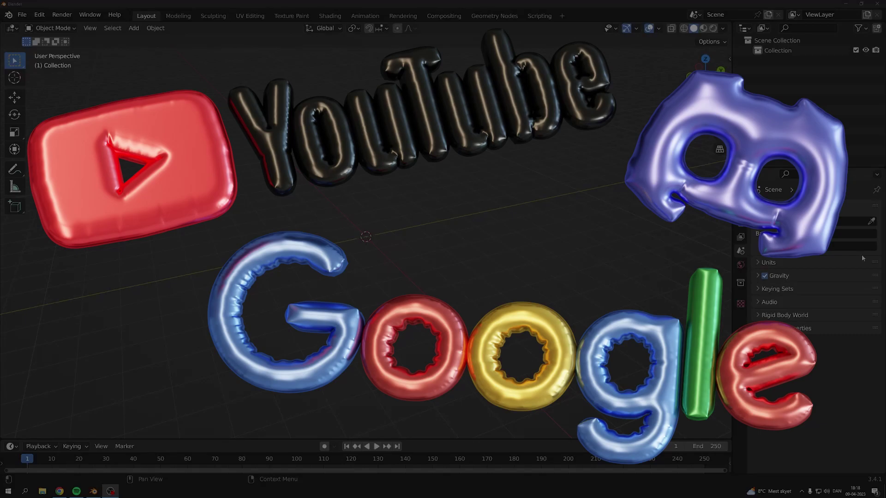
- Load the Discord logo picture as a reference image aligned to the top view
click(163, 29)
mouse_move(135, 30)
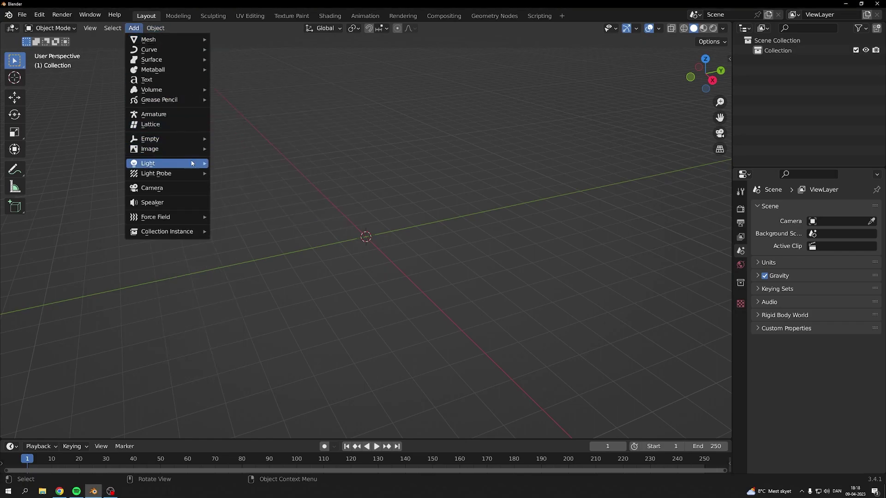
key(KP_7)
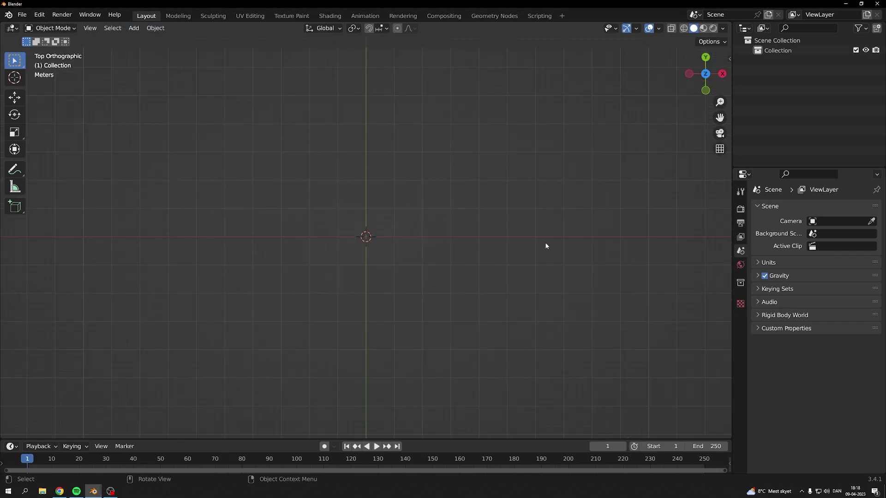
click(134, 28)
mouse_move(176, 154)
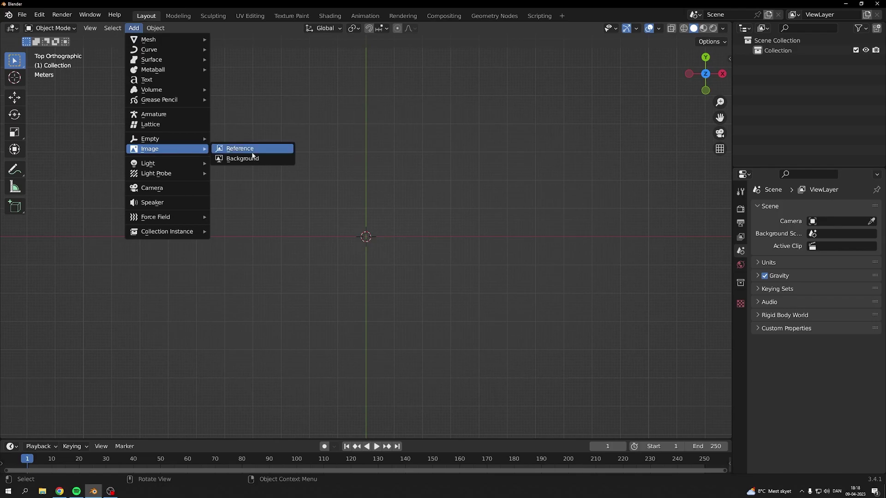
click(251, 150)
double_click(402, 213)
scroll(361, 283, down, 10)
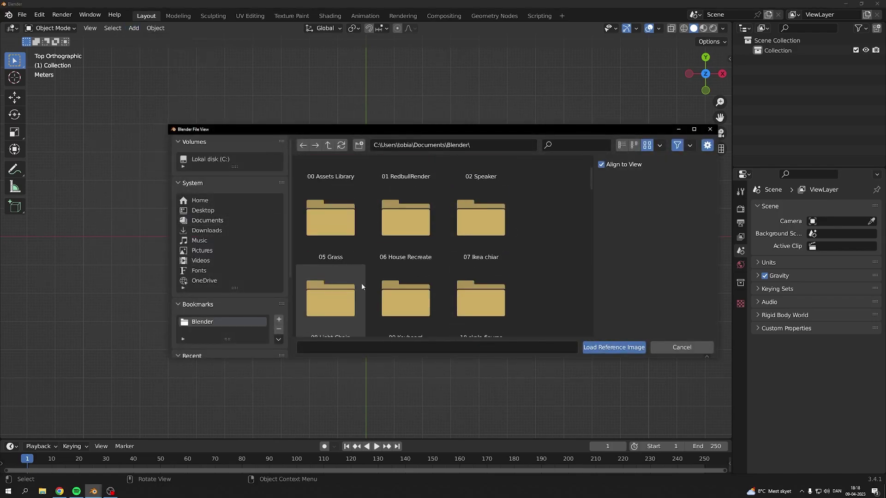
click(408, 235)
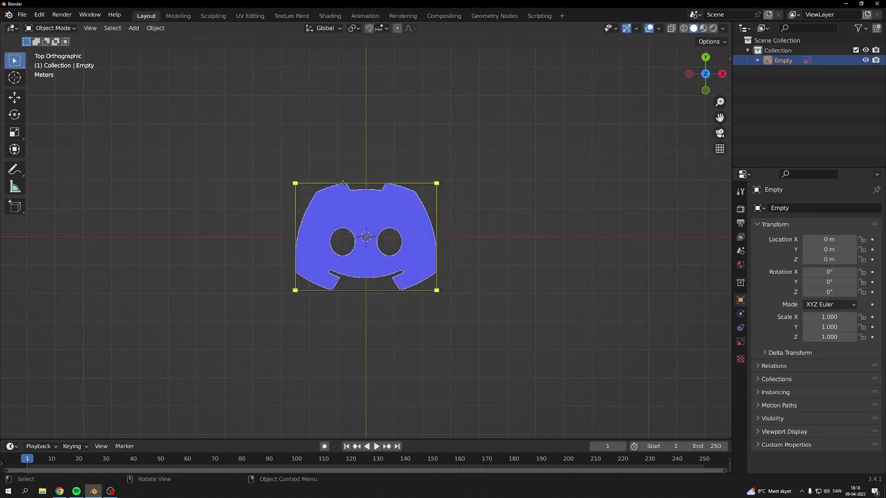
- Add a mesh plane at the origin and scale it to about 2.94 so it extends beyond the logo image
scroll(427, 248, up, 3)
click(134, 28)
mouse_move(138, 38)
click(250, 40)
scroll(415, 239, down, 6)
key(s)
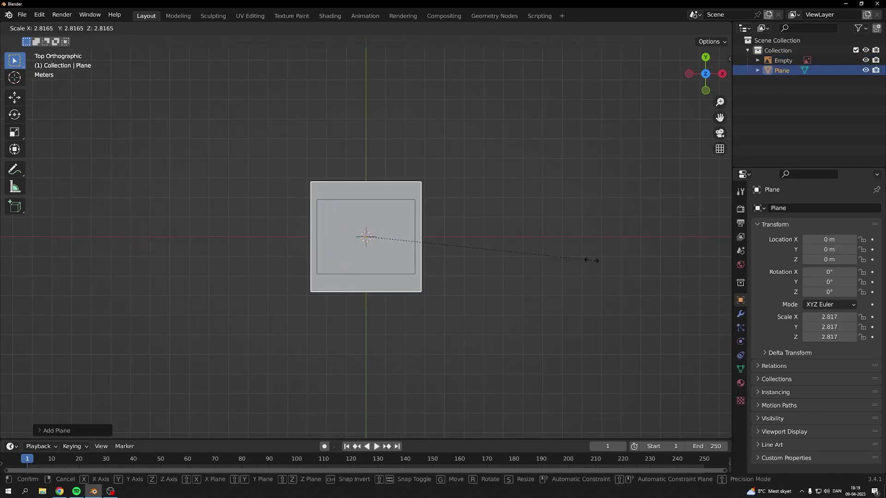
click(599, 261)
click(603, 261)
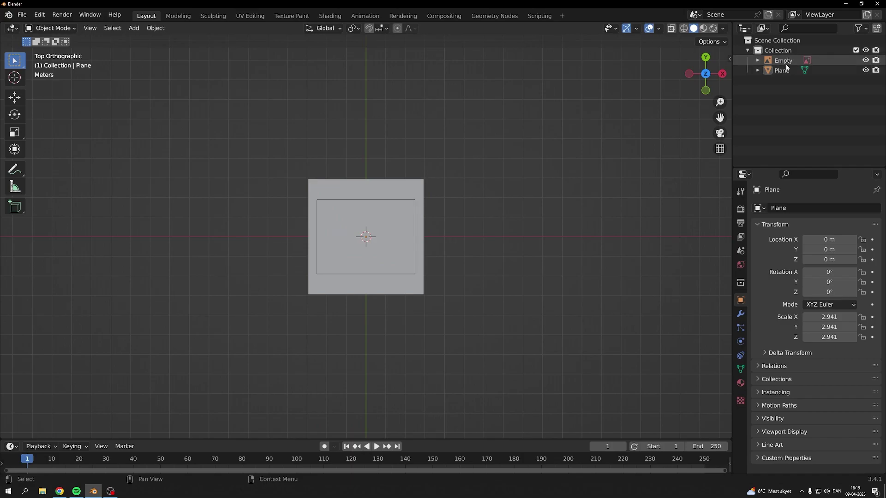
- Set the reference image's opacity to 0.25 and its depth to Front so it overlays the plane
click(784, 61)
click(740, 341)
click(807, 325)
click(846, 322)
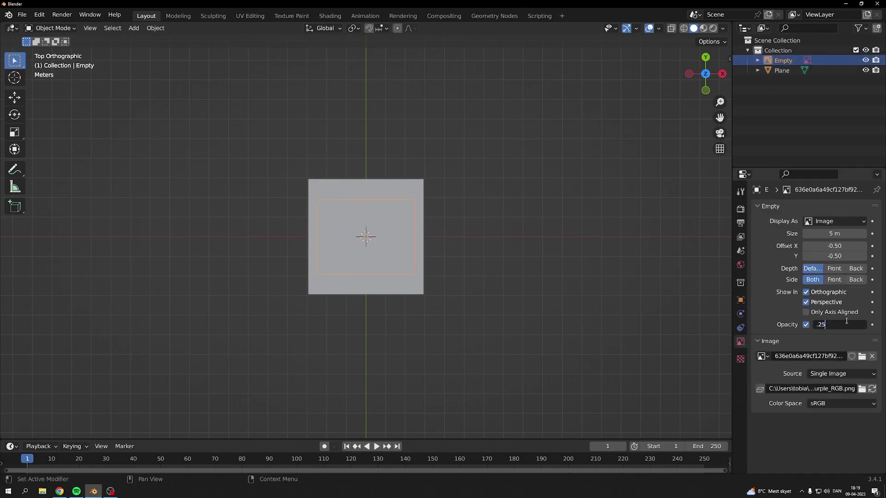
key(Return)
click(836, 270)
- Open the plane in Edit Mode and activate the Knife tool
click(411, 189)
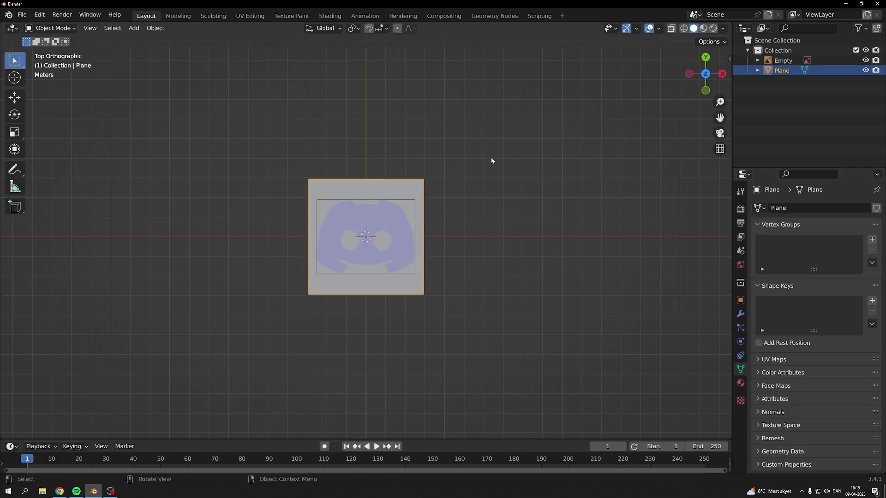
scroll(471, 156, up, 4)
key(Tab)
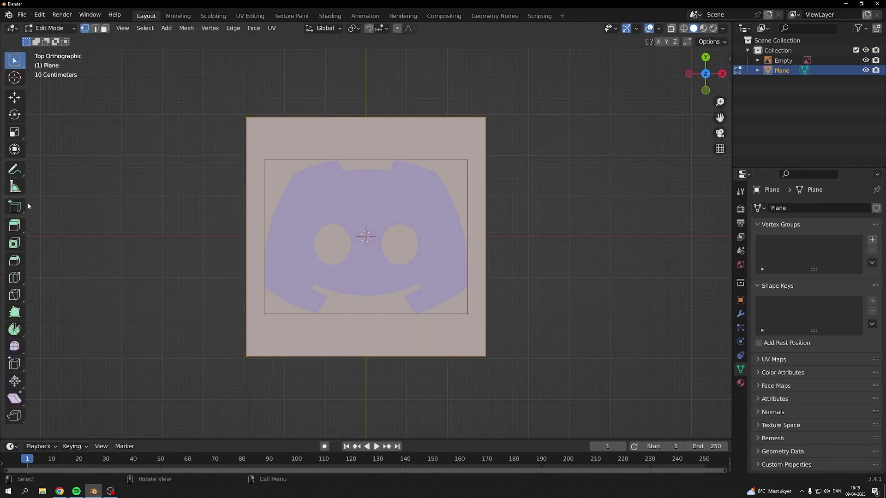
click(14, 294)
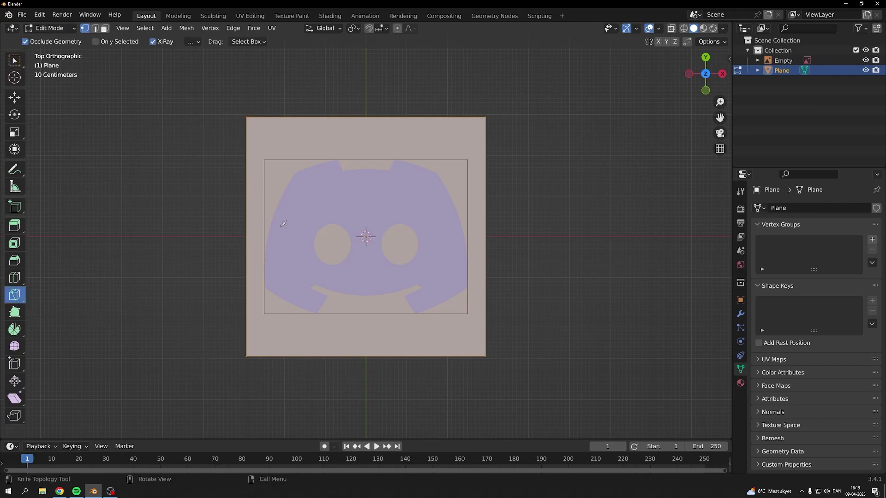
scroll(349, 113, up, 9)
scroll(349, 113, down, 6)
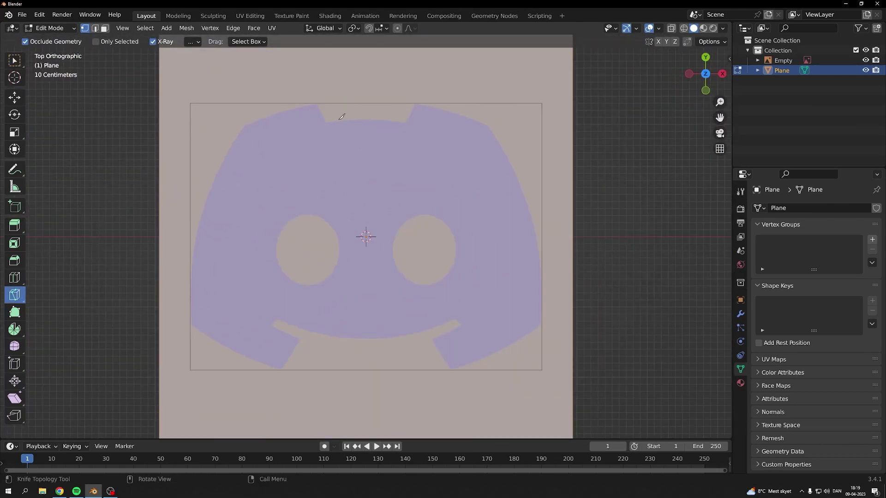
scroll(466, 170, up, 5)
scroll(353, 119, down, 7)
scroll(354, 119, up, 2)
middle_drag(354, 118, 360, 152)
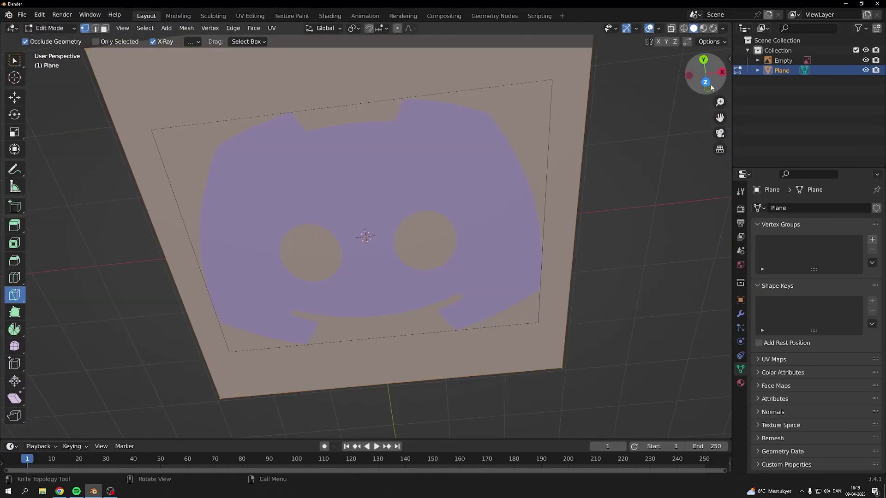
click(706, 84)
scroll(360, 92, up, 3)
shift+middle_drag(323, 70, 359, 244)
click(335, 215)
click(397, 208)
click(472, 213)
click(486, 181)
click(552, 198)
click(613, 219)
click(667, 310)
middle_drag(697, 399, 683, 355)
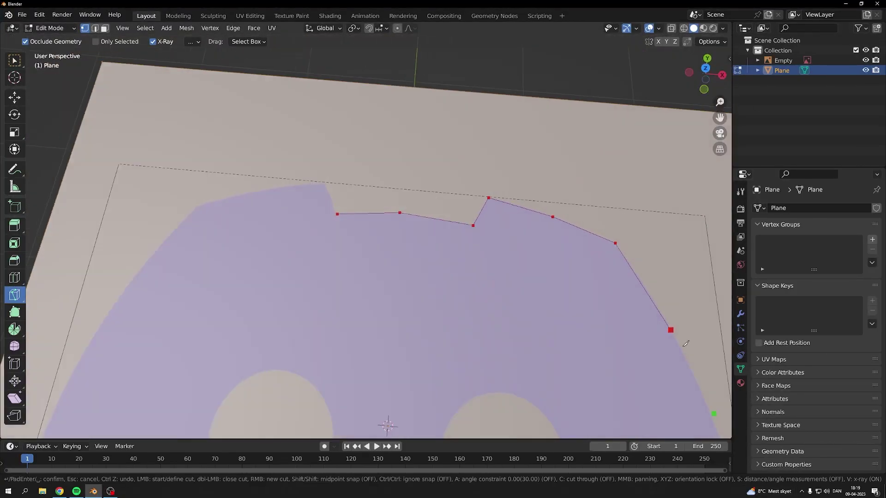
scroll(673, 92, down, 3)
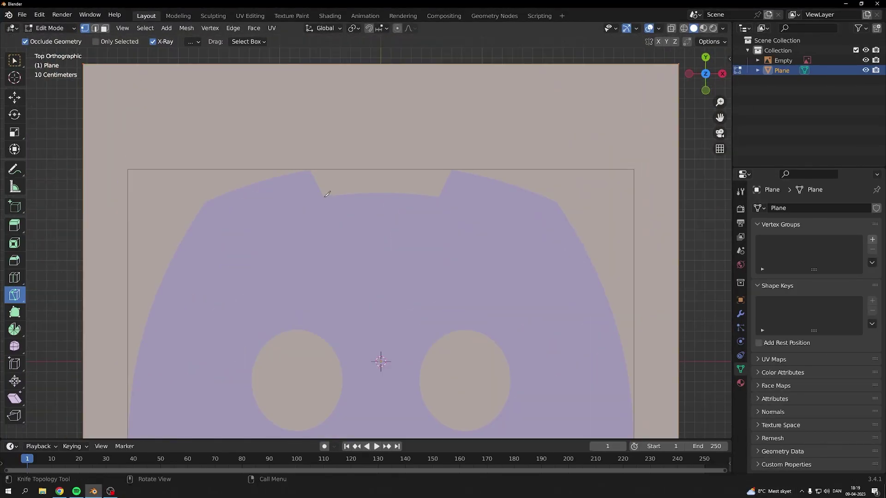
- In top view, start a knife cut at the logo's upper notch and trace its right side down around the right leg
click(322, 198)
click(378, 192)
click(437, 196)
click(450, 171)
click(513, 185)
click(556, 202)
shift+middle_drag(615, 283, 568, 151)
click(560, 160)
click(577, 224)
click(586, 291)
click(586, 356)
click(529, 393)
click(458, 423)
click(431, 378)
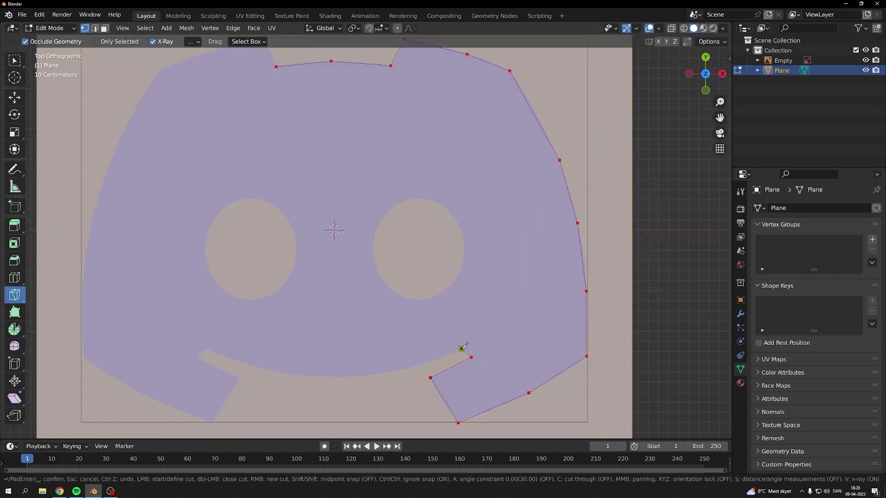
- Continue the knife cut along the mouth, left leg and left side, close it at the starting point and confirm it
click(208, 349)
click(196, 357)
click(239, 378)
click(212, 422)
click(85, 359)
click(81, 292)
click(91, 222)
click(114, 152)
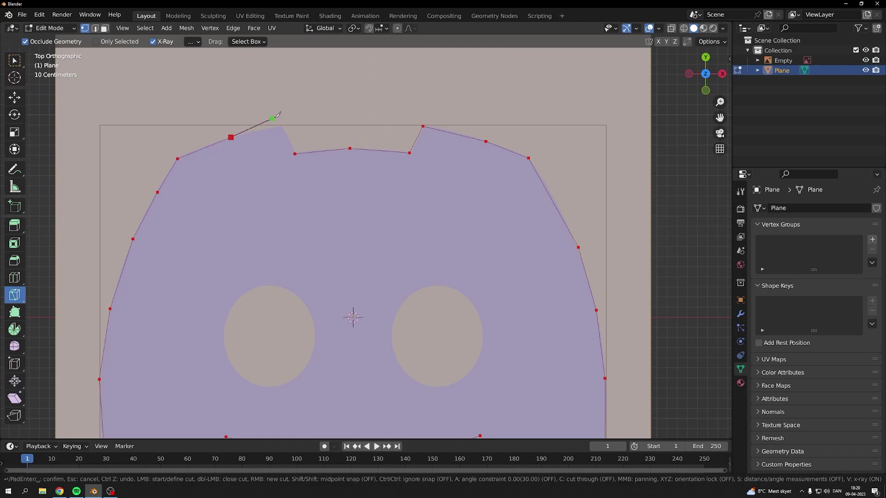
click(295, 153)
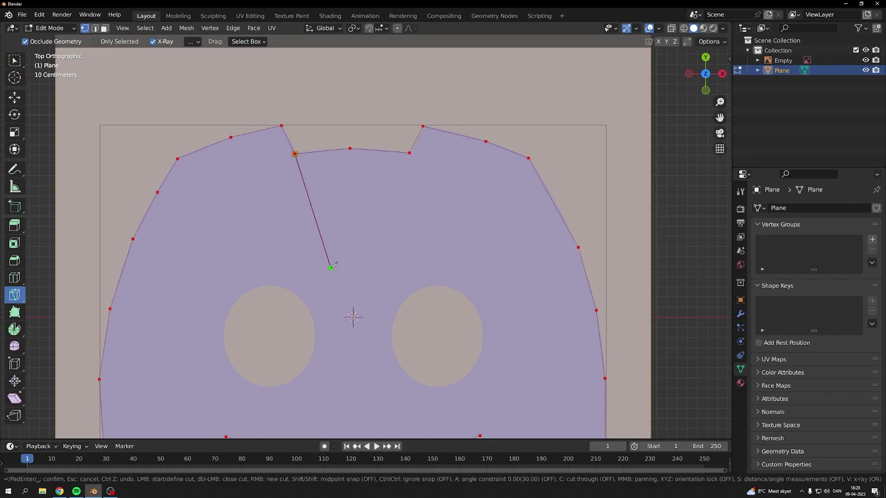
key(Return)
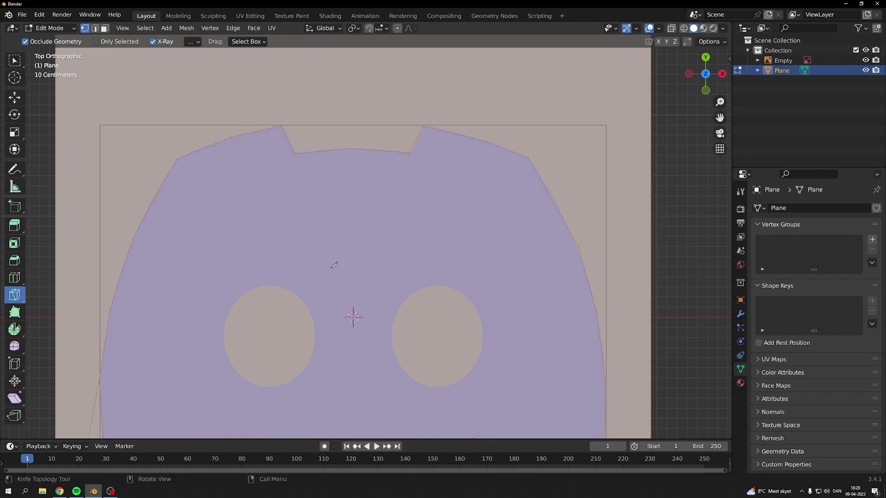
- Cut a closed knife outline around the logo's left eye and confirm it
shift+middle_drag(317, 260, 320, 179)
click(286, 208)
click(267, 205)
click(249, 213)
click(232, 233)
click(227, 266)
click(243, 294)
click(270, 306)
click(298, 299)
click(314, 277)
click(317, 244)
click(306, 221)
click(286, 208)
key(Return)
- Cut a closed knife outline around the logo's right eye and confirm it
click(435, 206)
click(442, 306)
click(418, 300)
click(399, 280)
click(396, 253)
click(407, 221)
click(422, 211)
click(435, 206)
key(Return)
- In face select mode, delete the faces surrounding the logo outline and those inside both eyes
click(104, 29)
scroll(381, 239, down, 3)
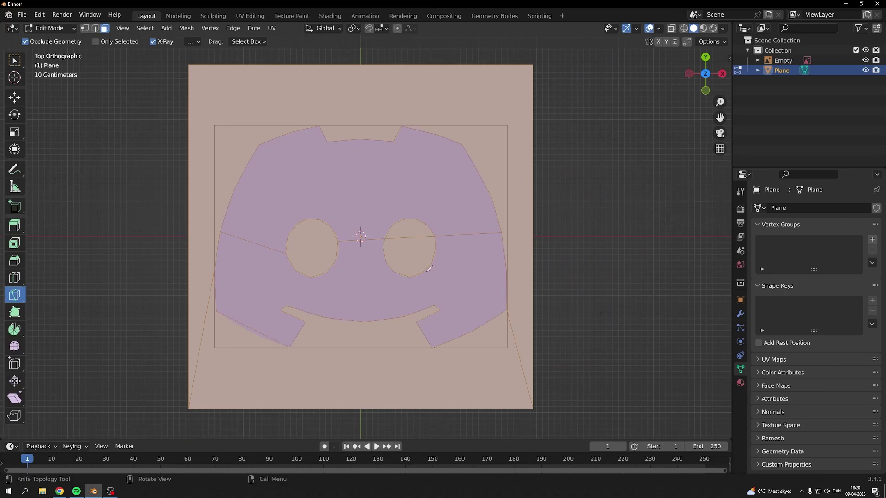
click(334, 102)
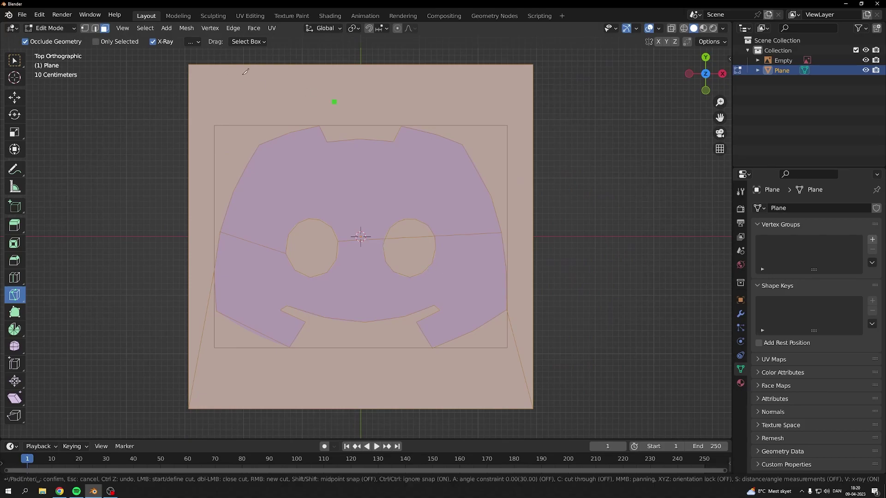
key(Escape)
click(14, 61)
click(363, 102)
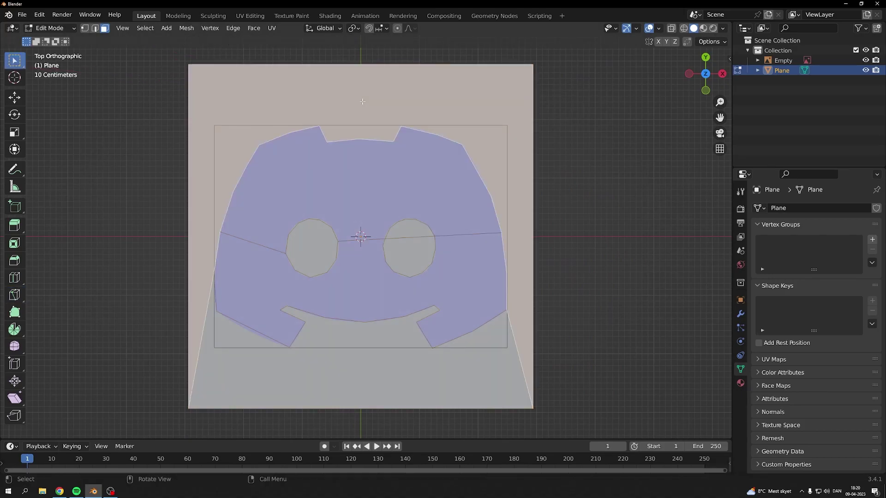
middle_drag(359, 235, 432, 306)
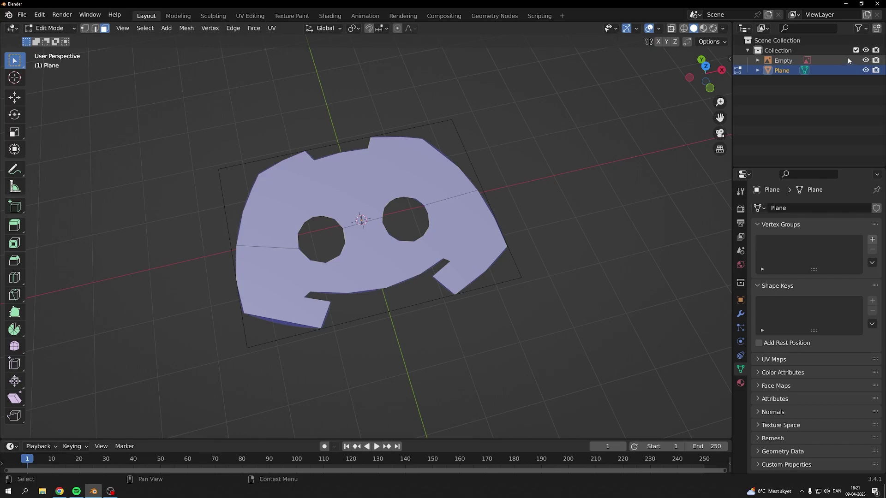
- Extrude all of the logo's faces upward by about 0.43 m and hide the reference image
key(a)
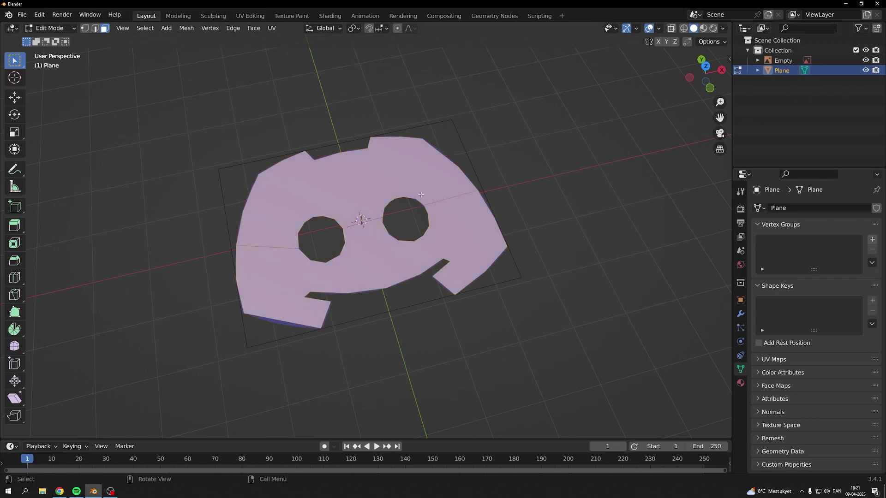
middle_drag(418, 207, 452, 159)
key(e)
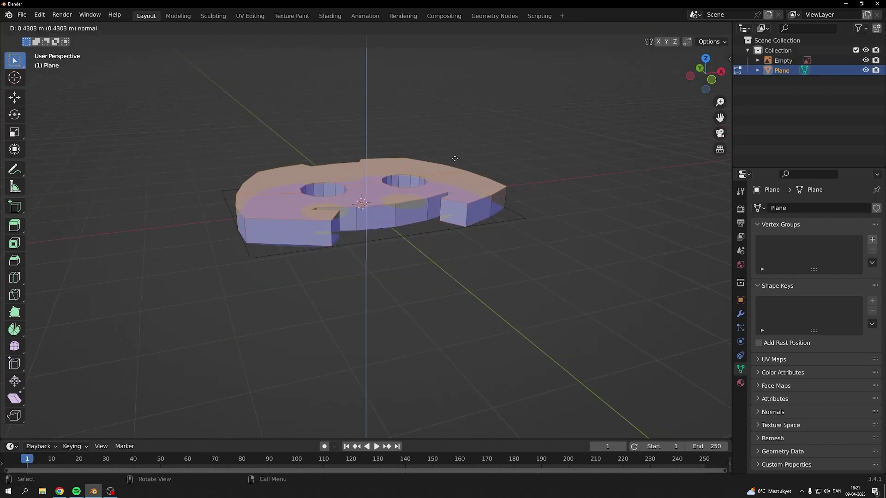
click(454, 158)
middle_drag(467, 143, 475, 194)
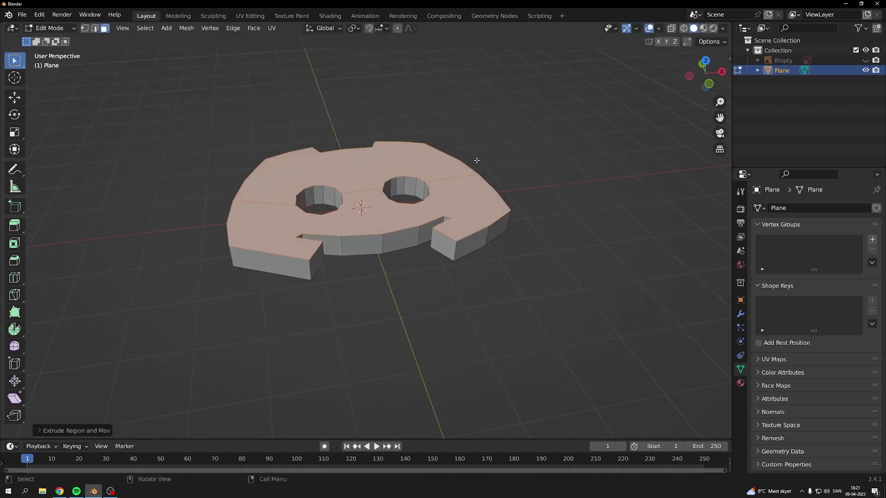
- Return to Object Mode and add a Remesh modifier to the logo with a voxel size of 0.01 m
key(Tab)
click(741, 315)
click(797, 212)
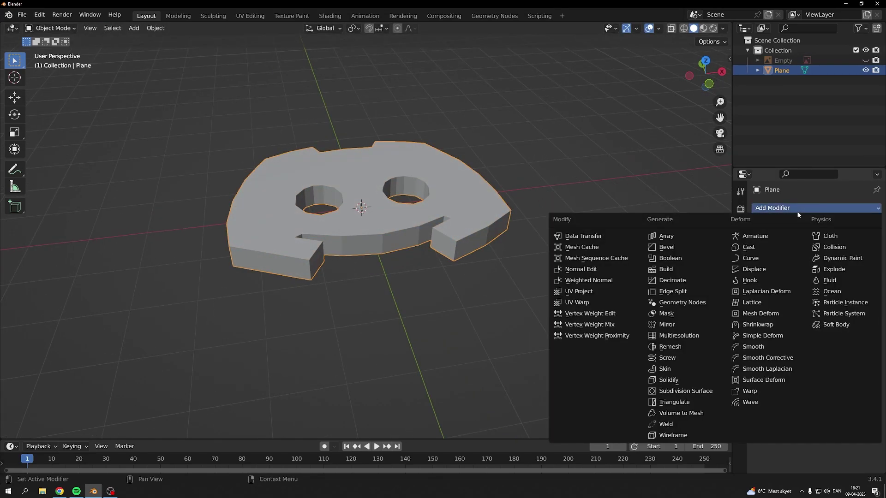
click(675, 348)
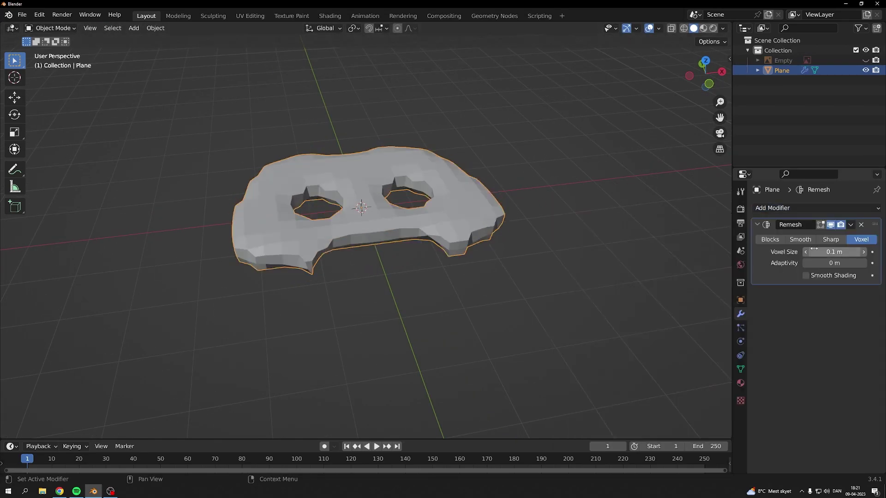
drag(834, 252, 791, 252)
drag(791, 252, 790, 252)
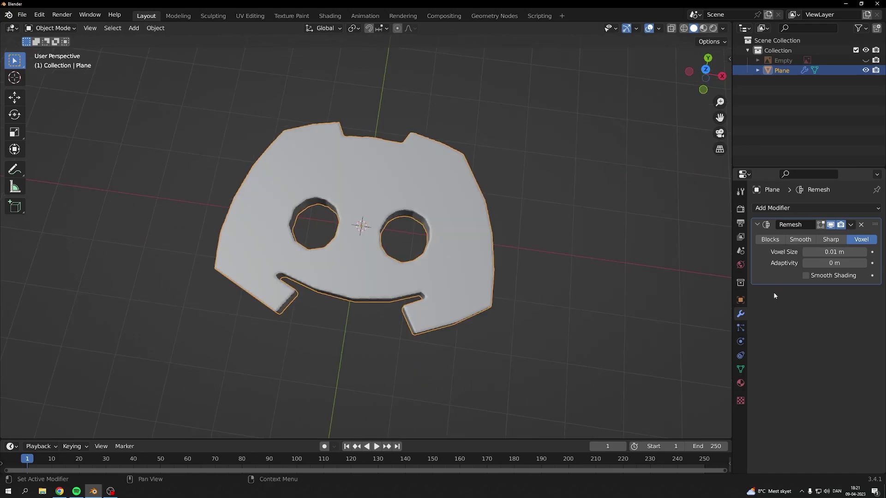
- Switch to the Sculpting workspace and apply the Remesh modifier to the logo
click(208, 19)
click(741, 248)
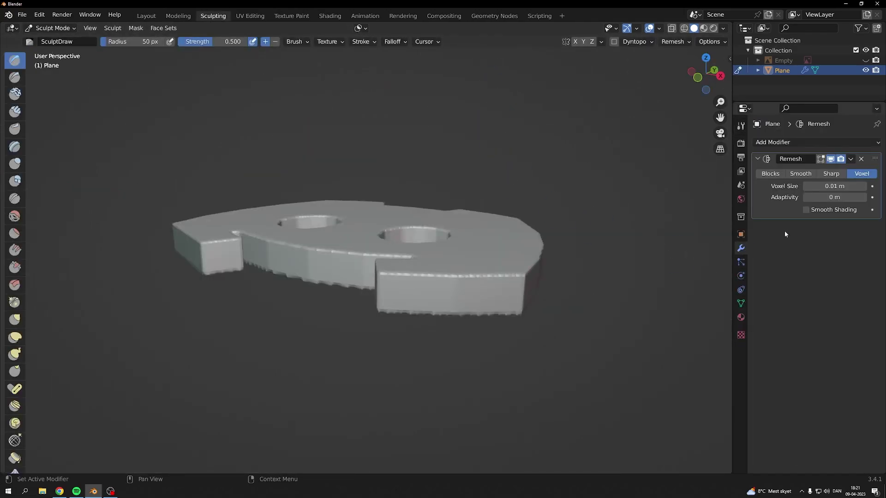
click(850, 159)
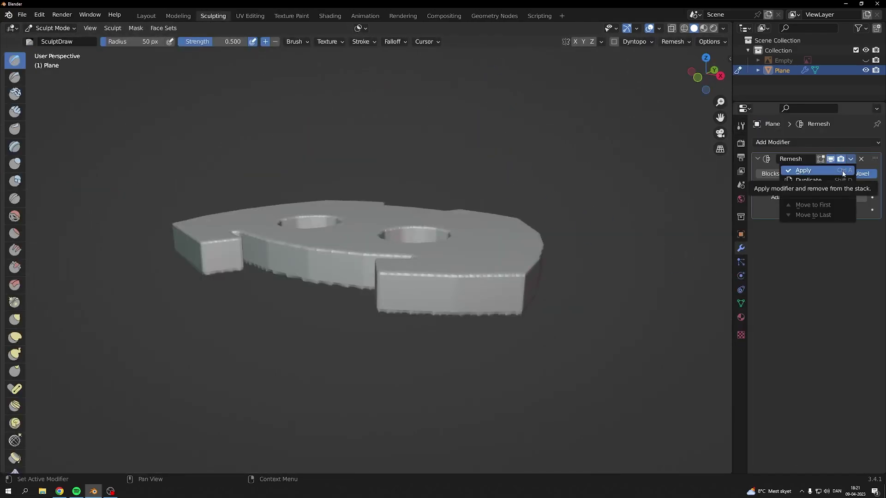
click(796, 170)
- Try inflating the logo mesh using the Cloth Filter with its filter type set to Inflate
scroll(14, 323, down, 10)
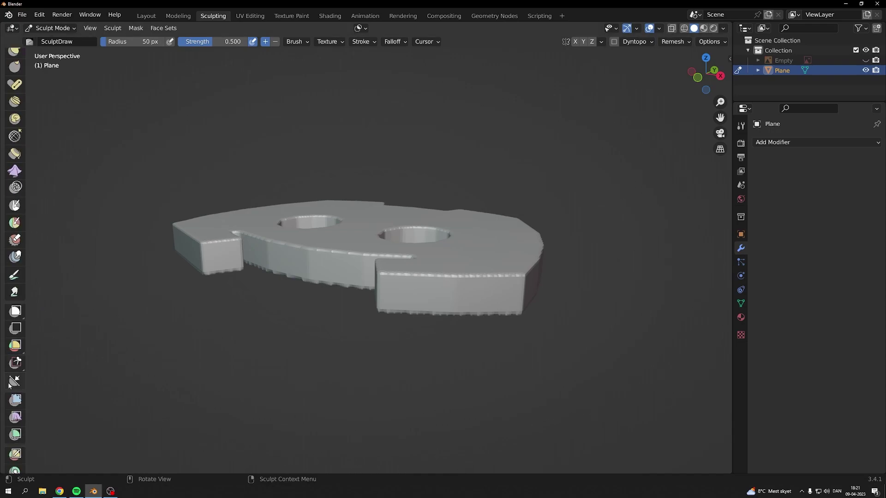
click(15, 419)
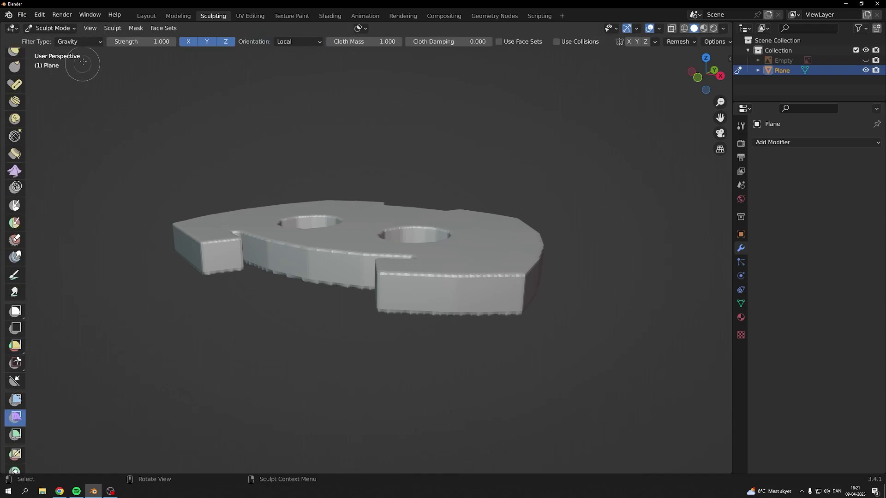
click(78, 41)
click(69, 62)
middle_drag(332, 175, 338, 231)
drag(346, 242, 364, 243)
middle_drag(364, 243, 381, 262)
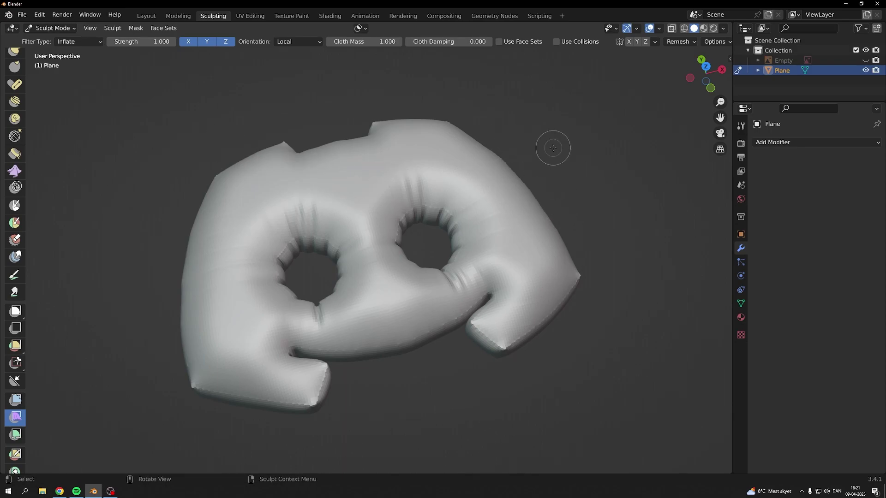
key(ctrl+z)
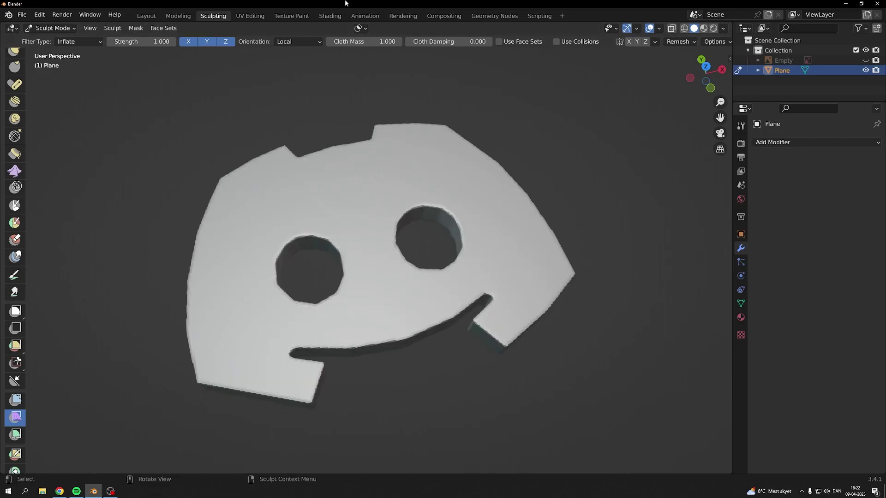
- Return to the Layout workspace and add Cloth physics to the logo
click(146, 16)
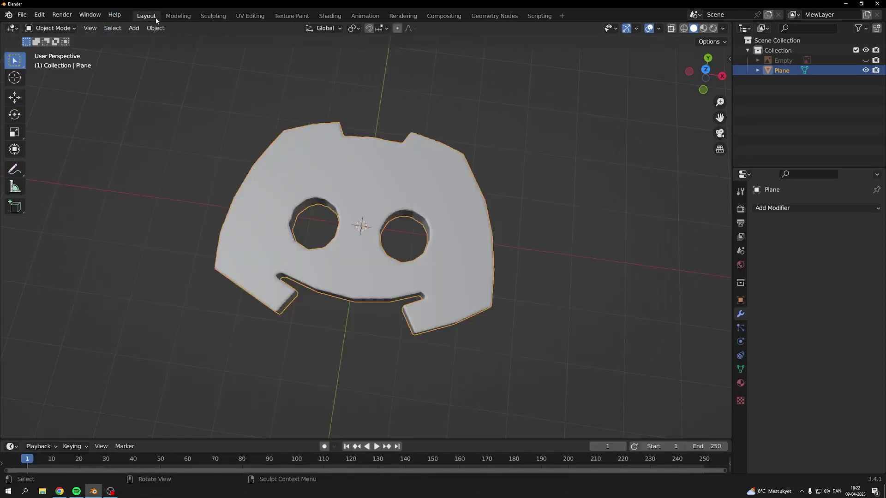
click(741, 358)
click(777, 211)
click(740, 342)
click(811, 230)
middle_drag(510, 300, 521, 258)
scroll(790, 437, down, 10)
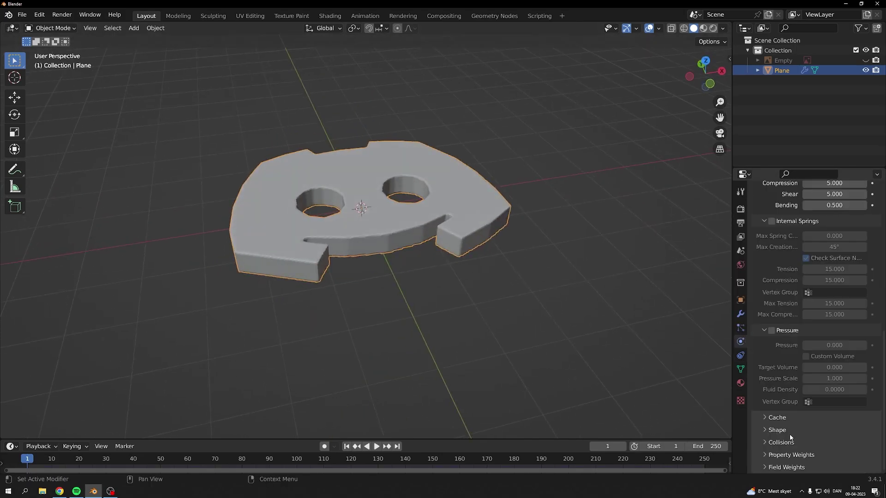
- Set the gravity value in the logo cloth's field weights to 0
click(786, 467)
scroll(835, 417, down, 4)
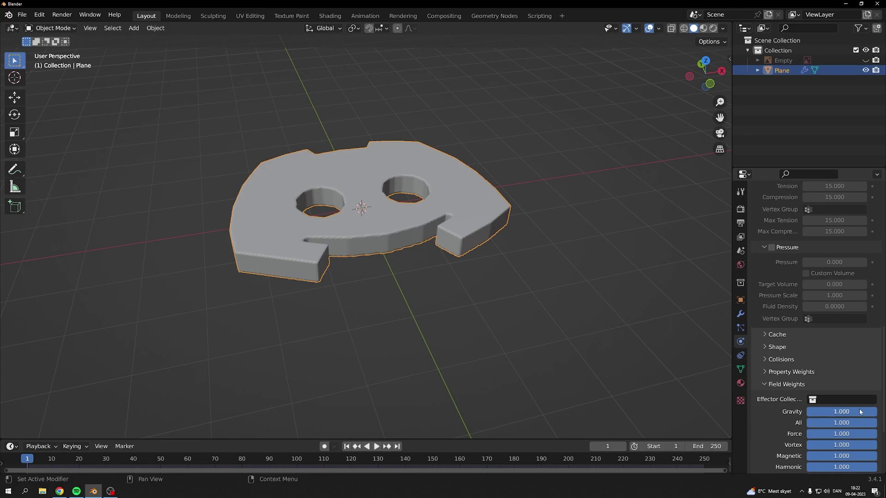
key(BackSpace)
- Enable cloth pressure with a value of 50 and play the simulation to inflate the logo
scroll(860, 411, up, 2)
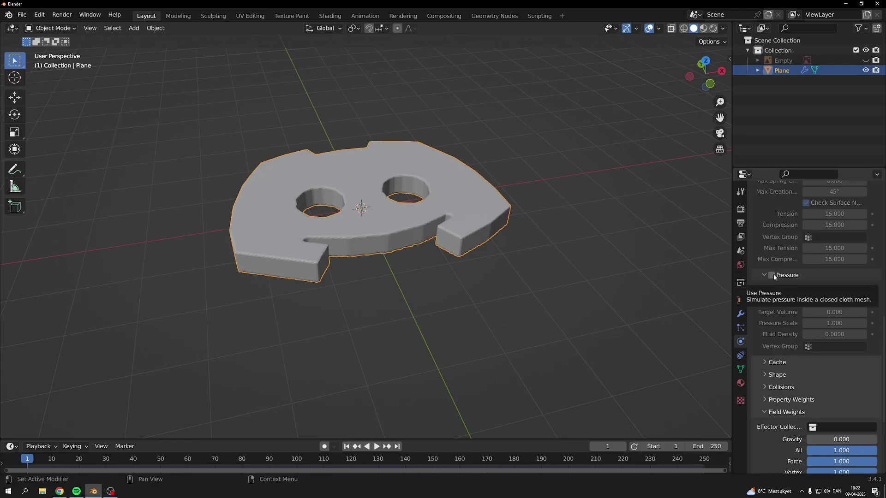
click(772, 275)
click(830, 288)
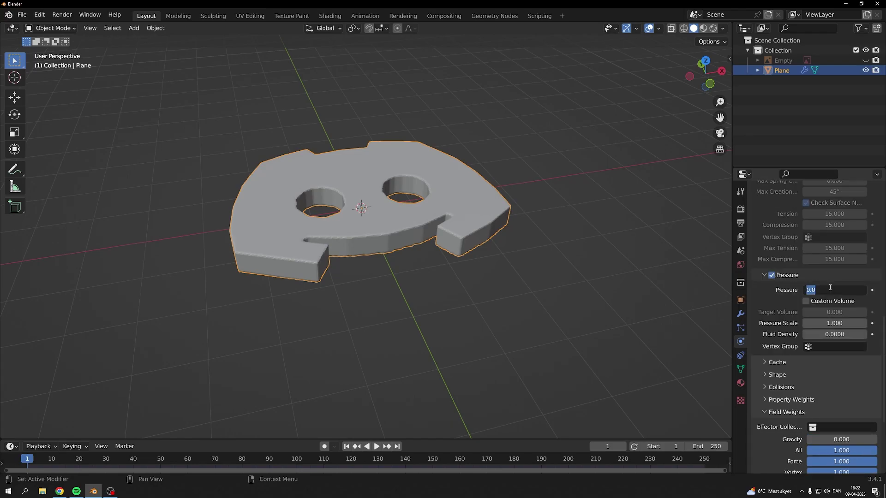
text(50)
key(Return)
key(space)
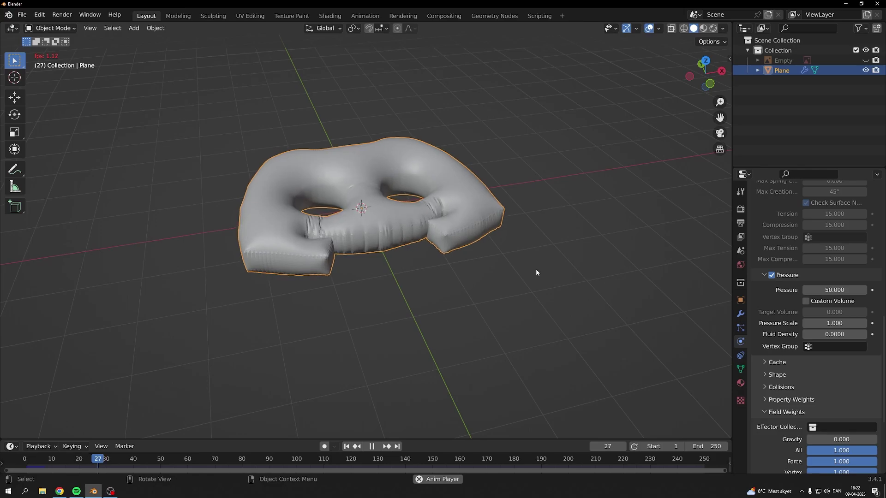
middle_drag(367, 194, 358, 225)
scroll(358, 225, up, 8)
scroll(360, 225, down, 8)
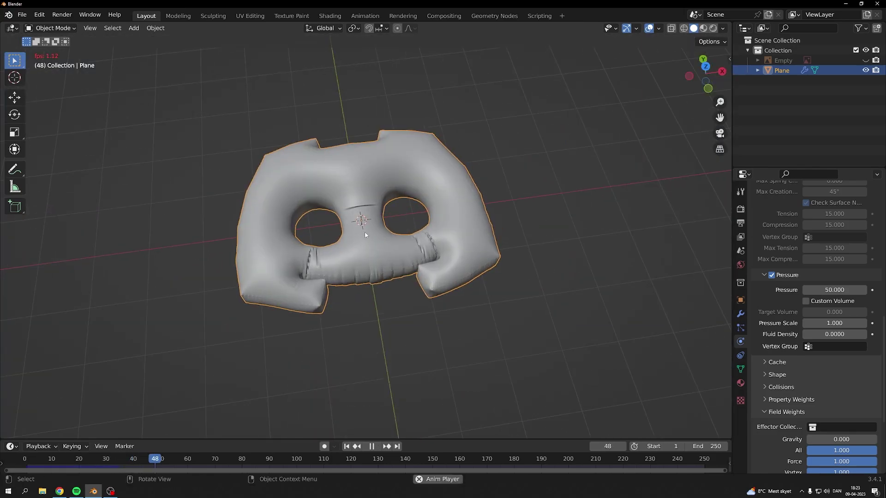
key(space)
- Try a cloth pressure of 4 and replay the inflation from the first frame
scroll(834, 238, up, 8)
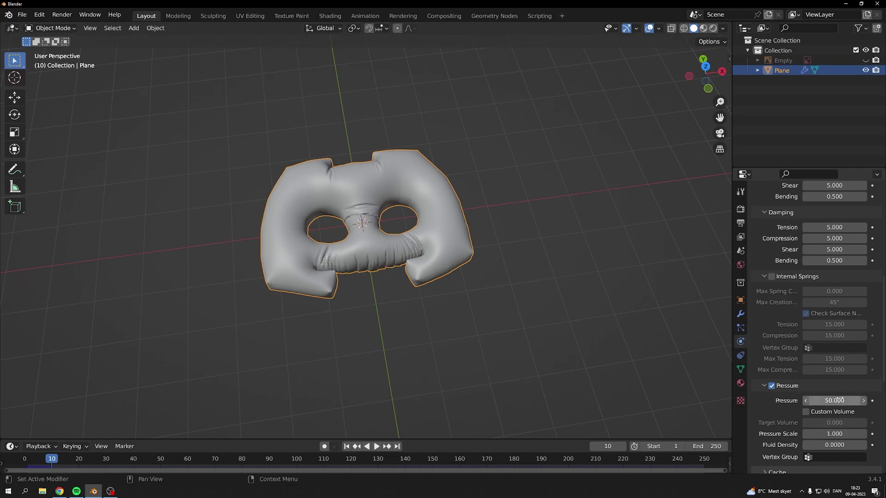
click(839, 400)
text(4)
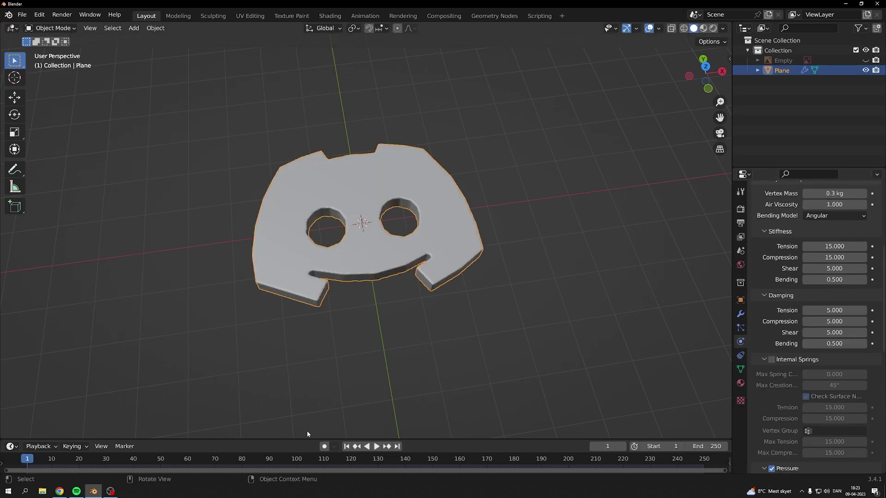
key(space)
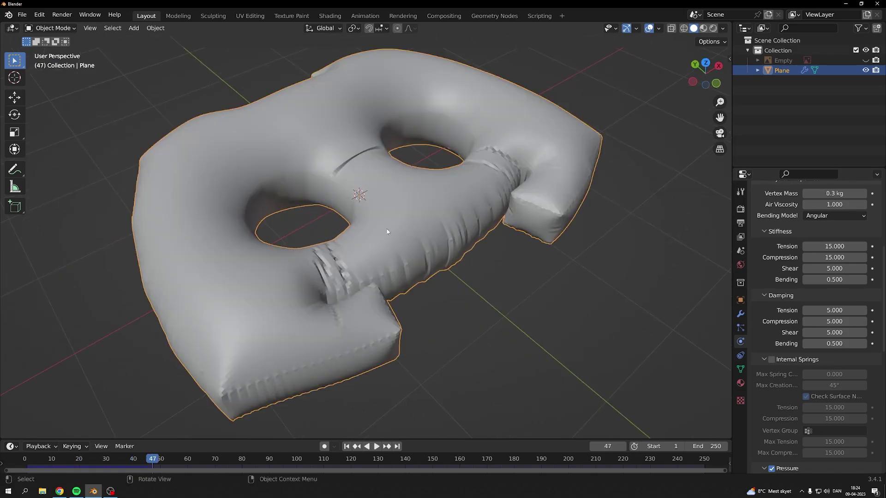
- Shade the inflated logo smooth and inspect its surface from several angles
right_click(387, 229)
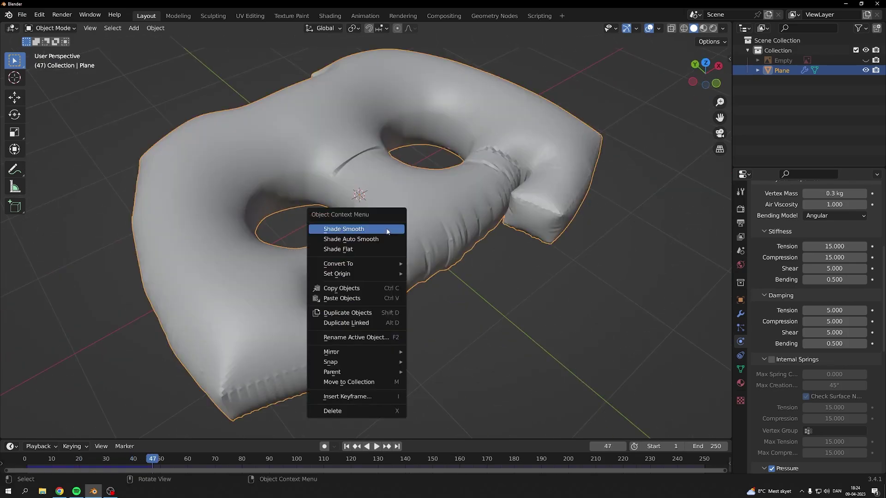
click(387, 229)
middle_drag(387, 229, 354, 190)
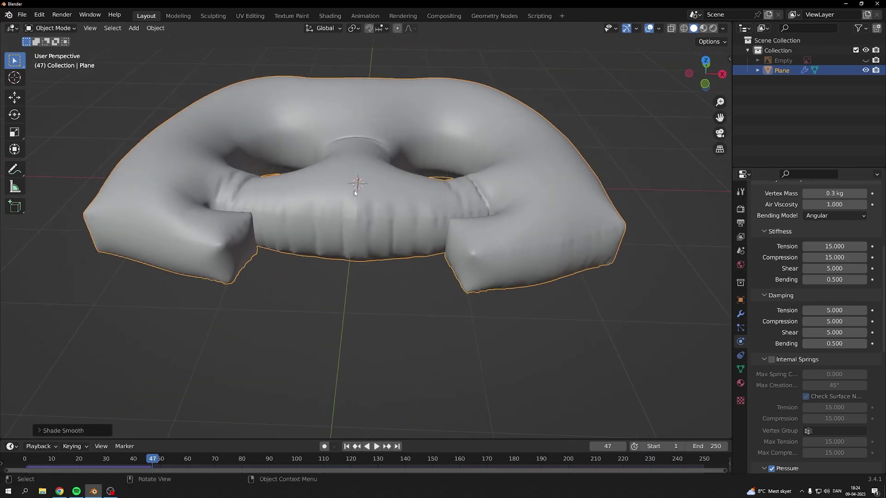
middle_drag(374, 229, 400, 191)
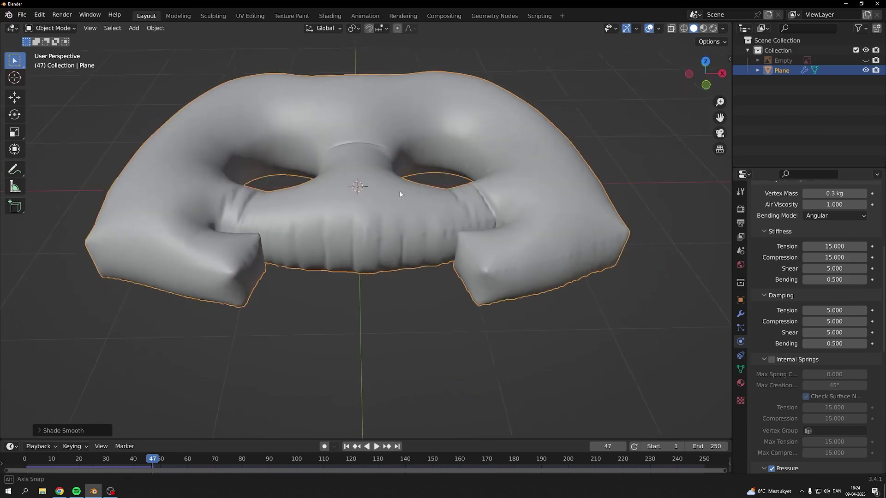
- Remove the Cloth modifier from the logo and inflate its mesh with the Cloth Filter in the Sculpting workspace
click(740, 314)
key(ctrl+x)
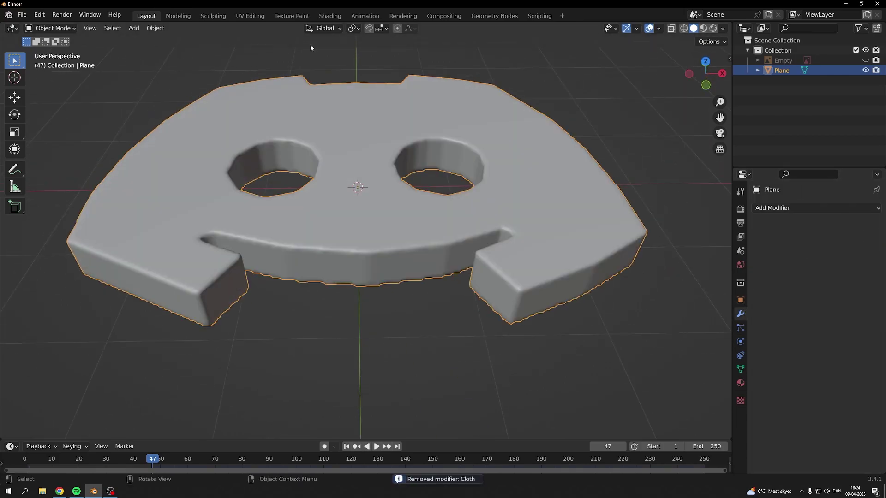
click(208, 17)
mouse_move(390, 272)
middle_down()
mouse_move(390, 213)
mouse_move(334, 263)
mouse_move(310, 253)
mouse_move(431, 254)
mouse_move(340, 326)
middle_up()
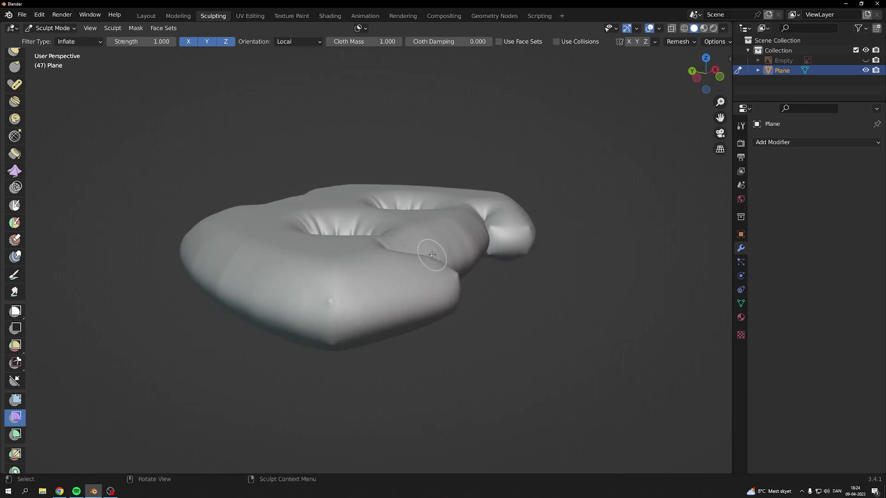
mouse_move(468, 283)
middle_down()
mouse_move(431, 261)
mouse_move(443, 294)
middle_up()
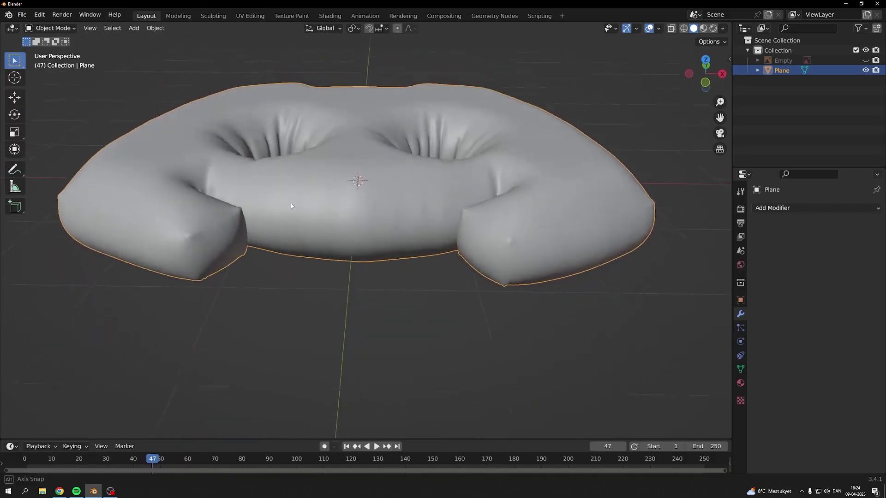
mouse_move(291, 202)
middle_down()
mouse_move(330, 178)
mouse_move(356, 207)
middle_up()
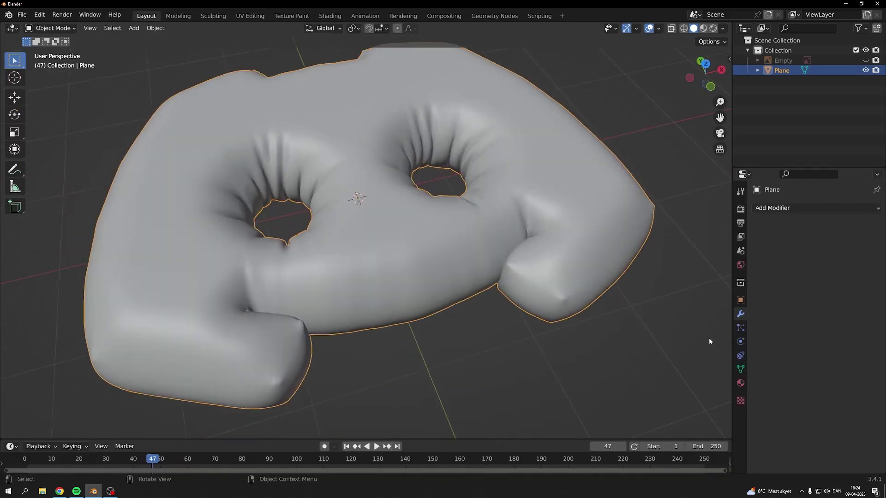
- Create a new material for the logo with a Glossy BSDF surface and a roughness of 0.3
middle_drag(655, 321, 650, 344)
scroll(650, 345, down, 3)
click(741, 383)
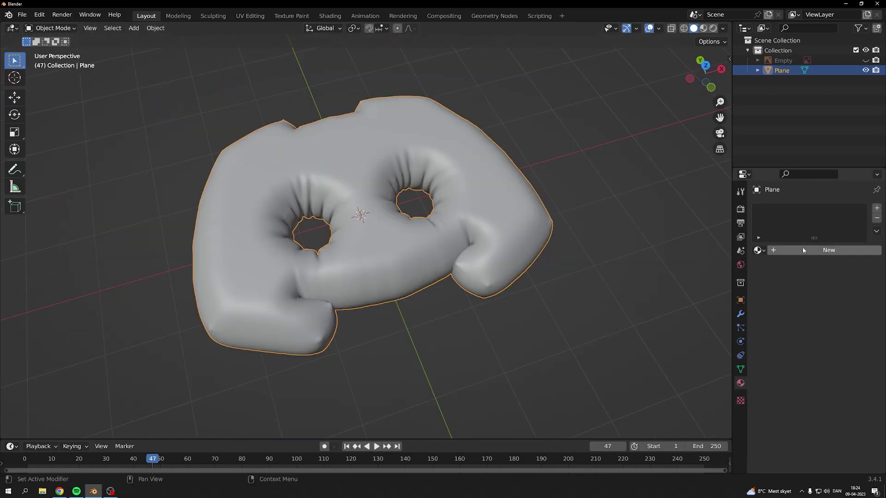
click(803, 250)
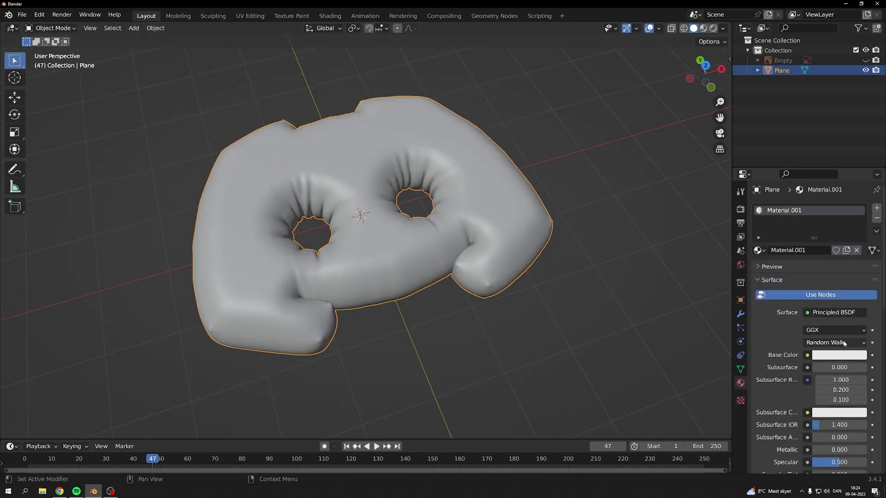
click(828, 313)
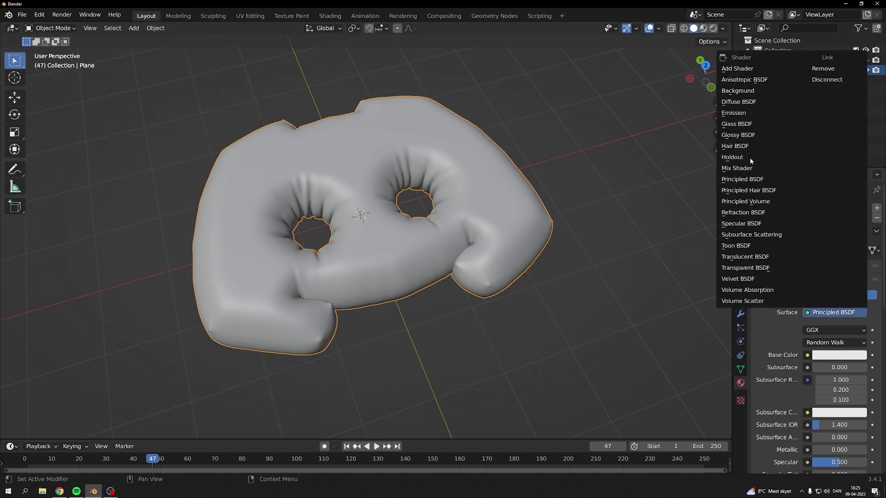
click(743, 135)
click(836, 353)
text(.3)
key(Return)
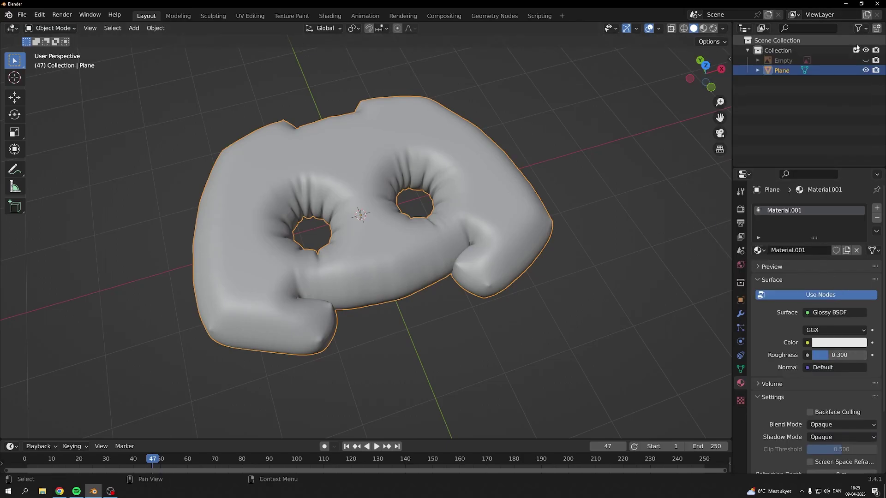
- Hide the logo mesh, show the reference image and raise the image's opacity to 1
click(866, 60)
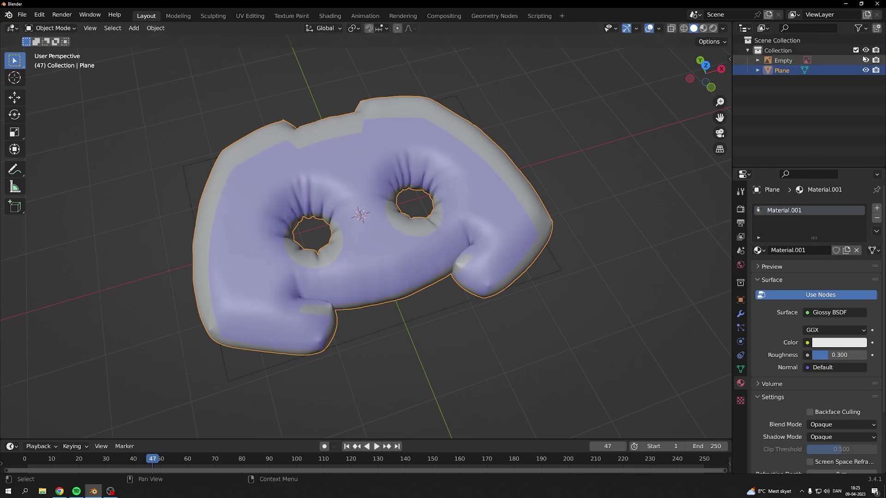
click(866, 59)
click(866, 70)
click(866, 60)
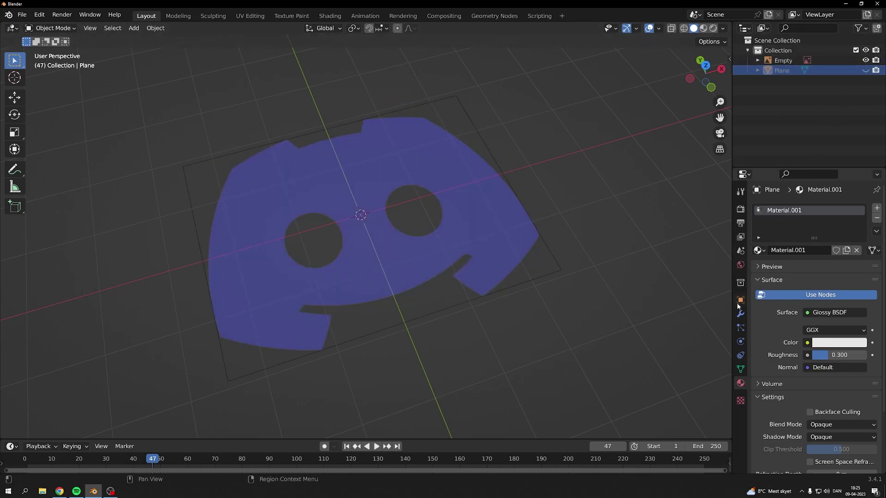
click(783, 60)
click(741, 341)
drag(830, 324, 867, 324)
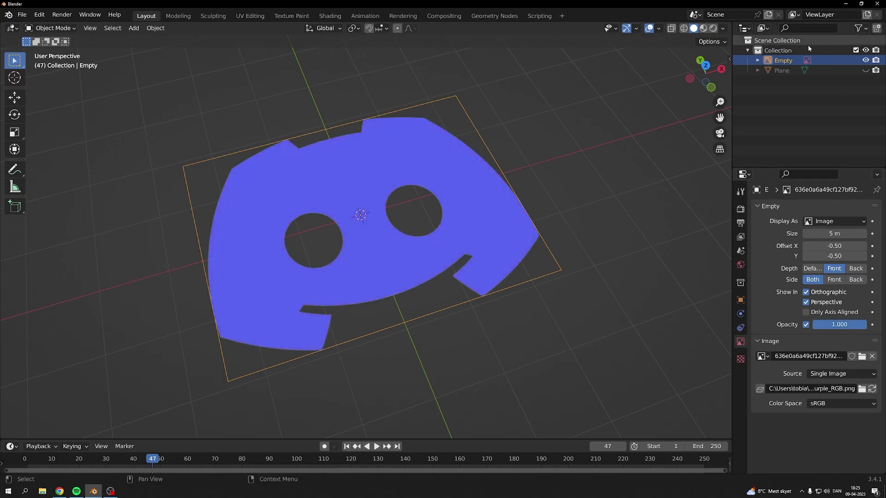
- Set the logo material's colour to the purple-blue sampled from the reference image with the eyedropper
click(781, 70)
click(740, 383)
click(837, 336)
click(848, 329)
click(842, 344)
click(850, 296)
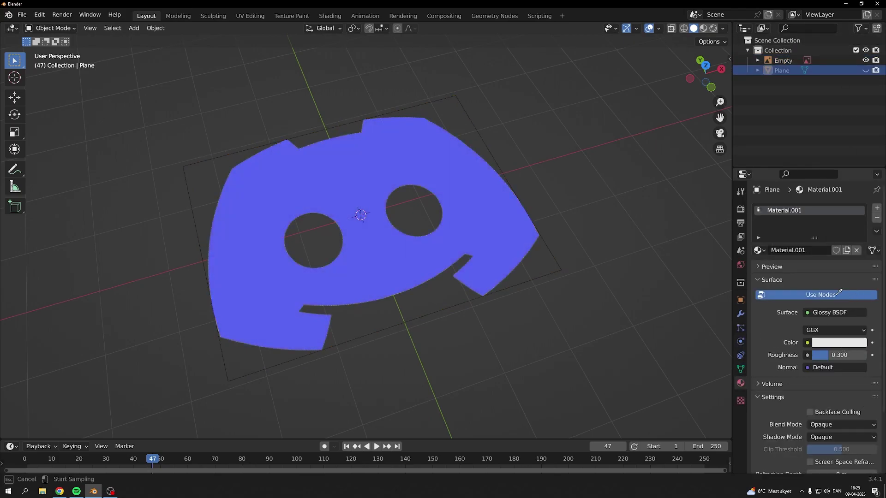
click(482, 198)
- Show the logo mesh, hide the reference image and view the glossy logo in Material Preview shading
click(865, 71)
click(866, 60)
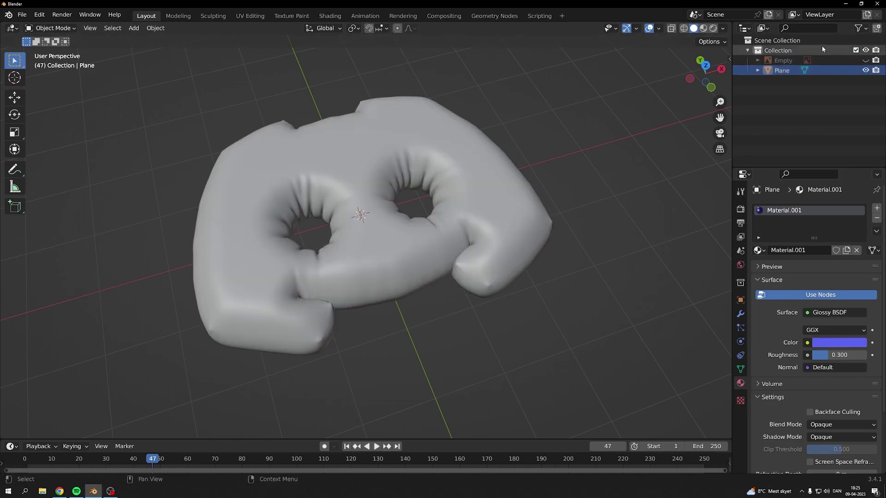
click(703, 29)
middle_drag(598, 137, 390, 239)
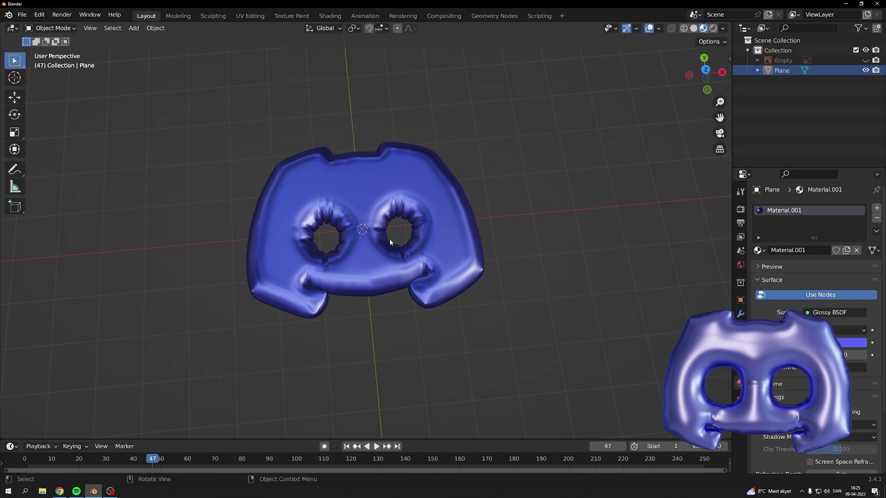